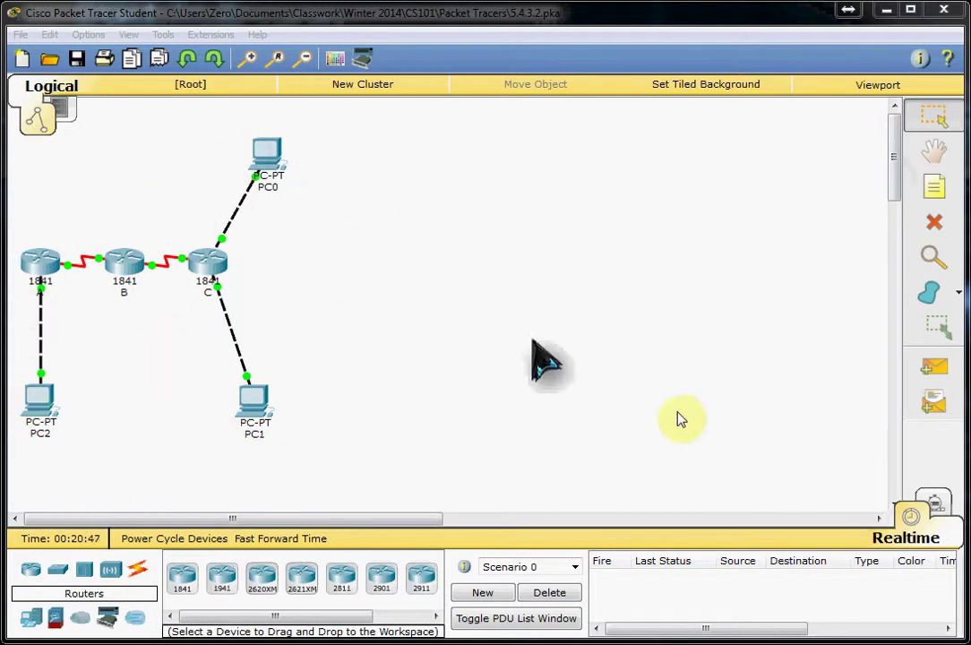
- Open router C's routing table as a small floating window at the lower right
{"action": "left_click", "coordinate": [935, 262]}
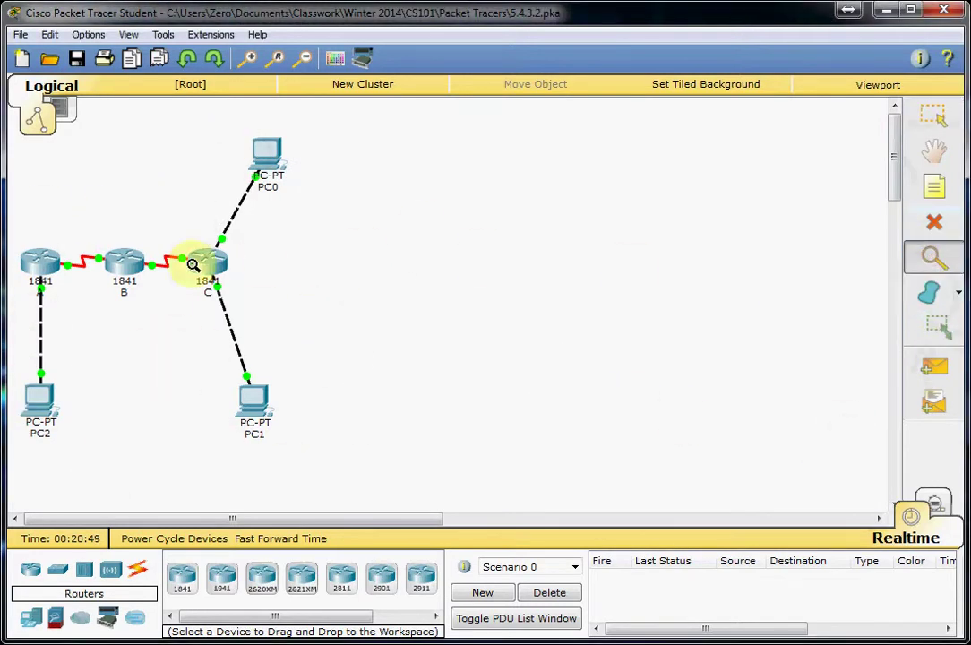
{"action": "left_click", "coordinate": [210, 260]}
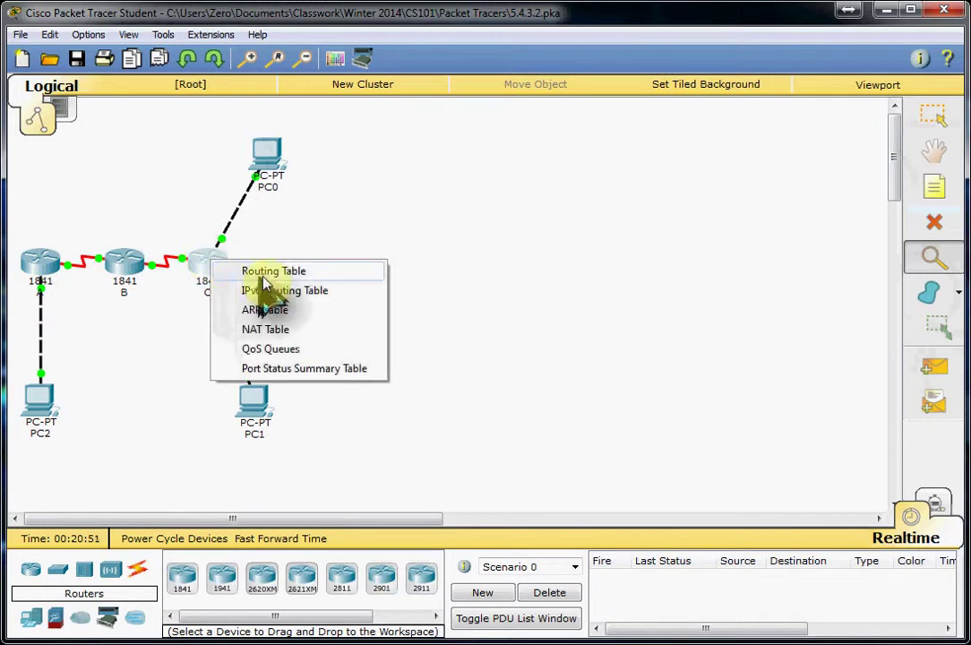
{"action": "left_click", "coordinate": [262, 272]}
{"action": "left_click_drag", "start_coordinate": [344, 258], "coordinate": [362, 459]}
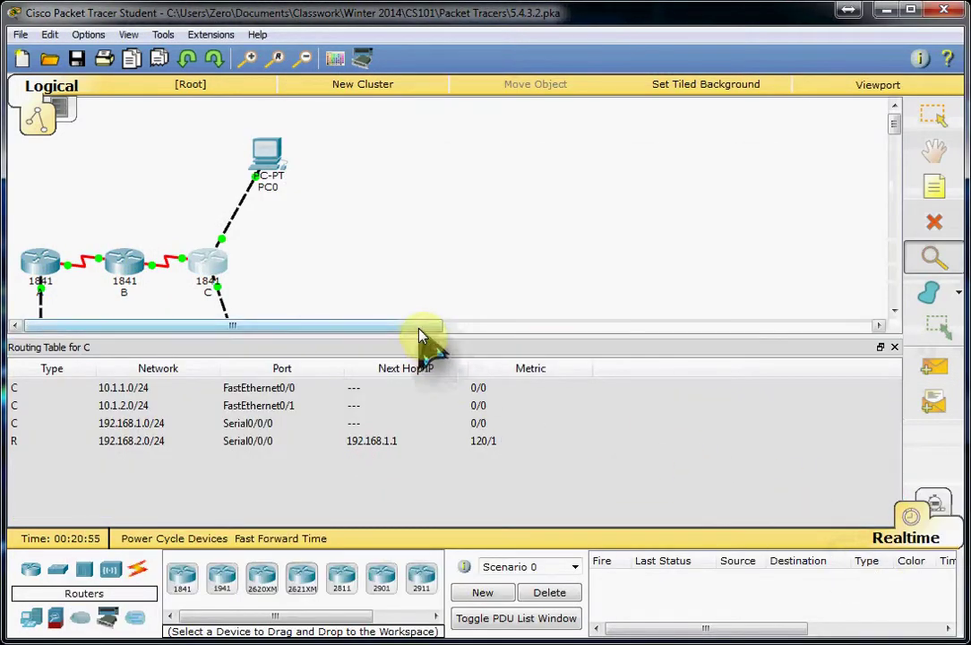
{"action": "left_click_drag", "start_coordinate": [423, 343], "coordinate": [488, 211]}
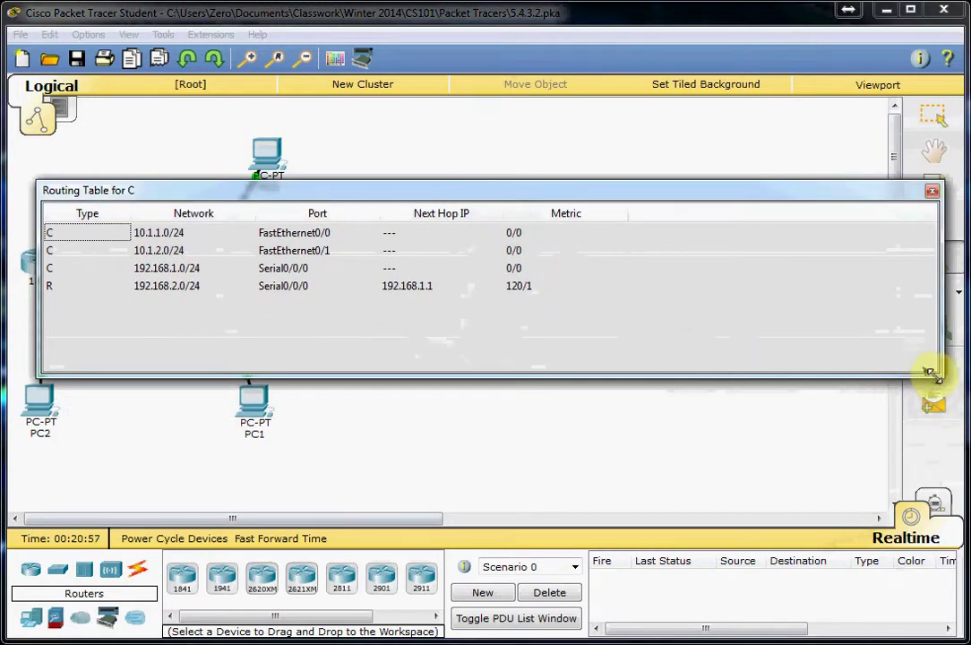
{"action": "left_click_drag", "start_coordinate": [867, 370], "coordinate": [553, 314]}
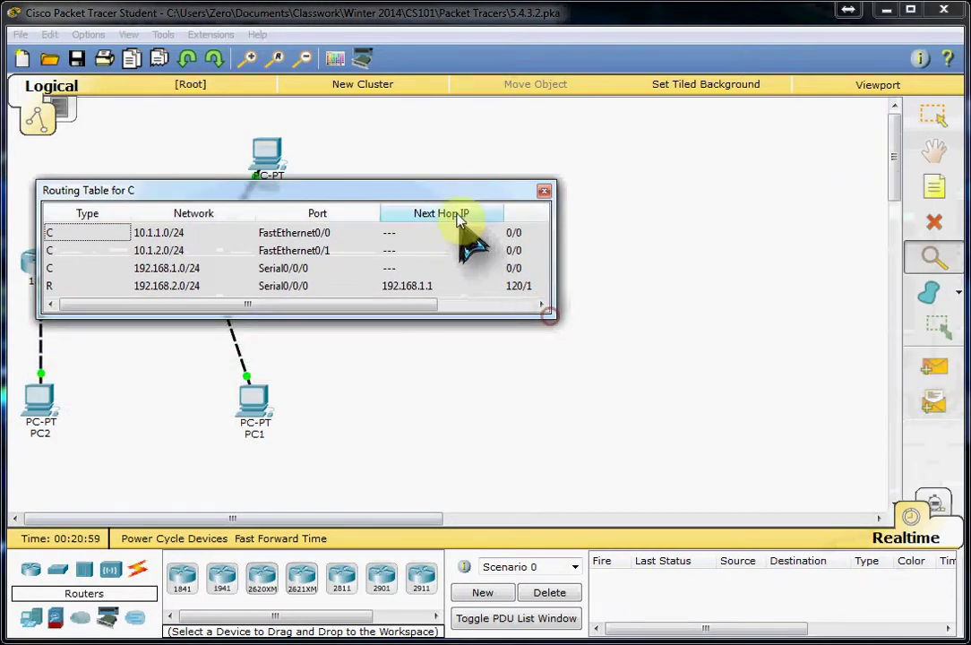
{"action": "left_click_drag", "start_coordinate": [433, 179], "coordinate": [844, 415]}
- Open router B's routing table, shrink it and place it on the right
{"action": "left_click", "coordinate": [133, 261]}
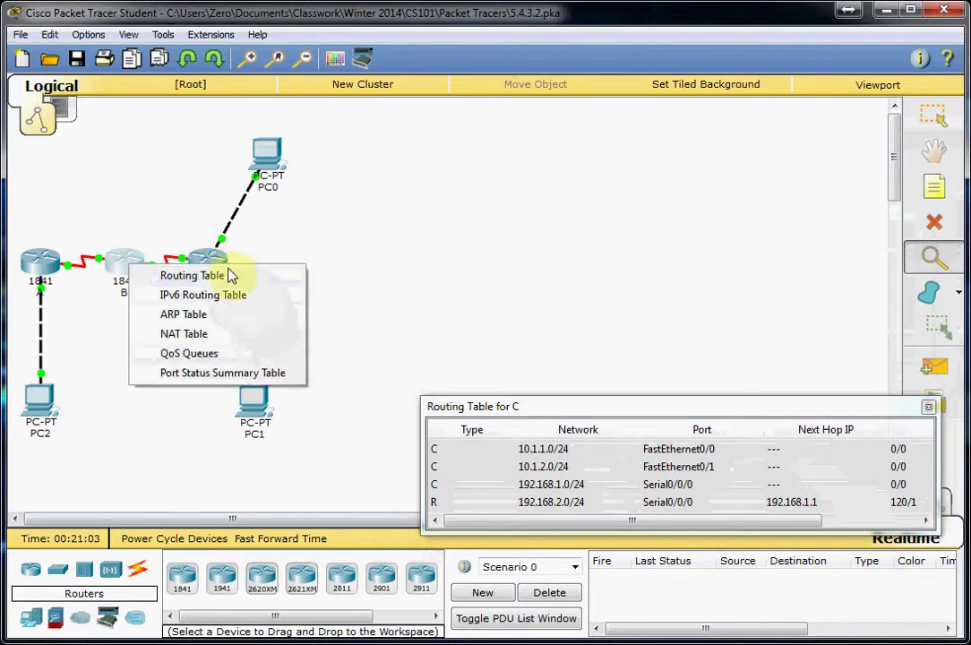
{"action": "left_click", "coordinate": [233, 275]}
{"action": "left_click_drag", "start_coordinate": [957, 455], "coordinate": [560, 357]}
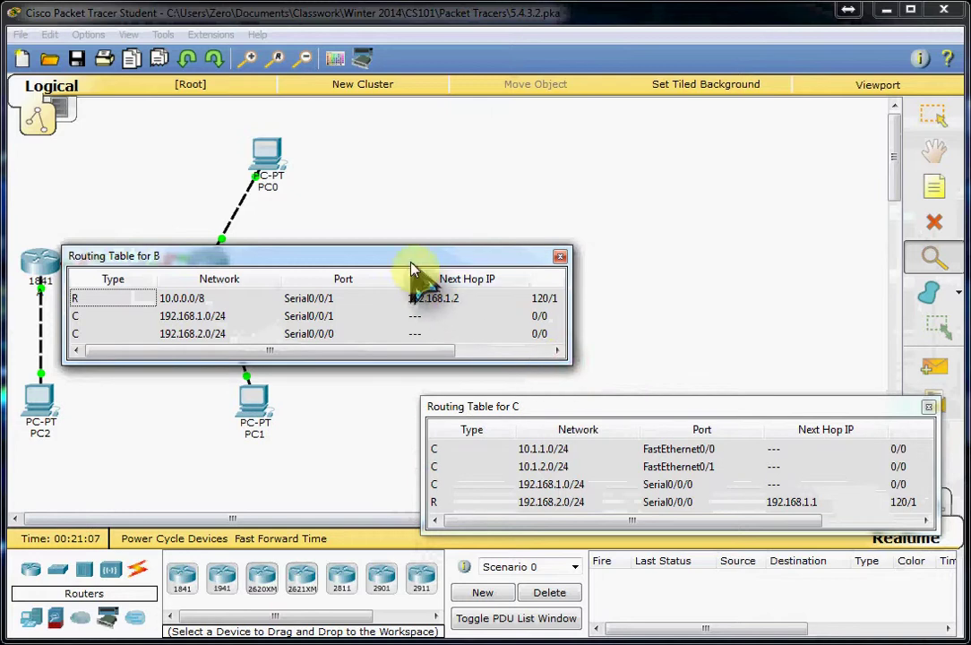
{"action": "left_click_drag", "start_coordinate": [408, 261], "coordinate": [766, 288]}
- Open router A's routing table, shrink it and stack it above the others
{"action": "left_click", "coordinate": [42, 259]}
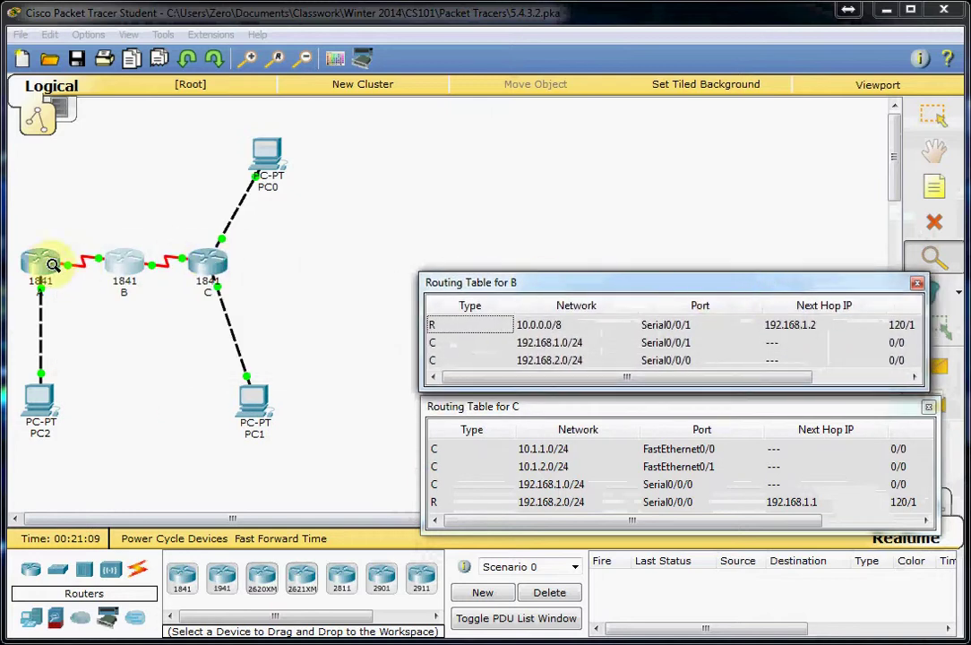
{"action": "left_click", "coordinate": [167, 279]}
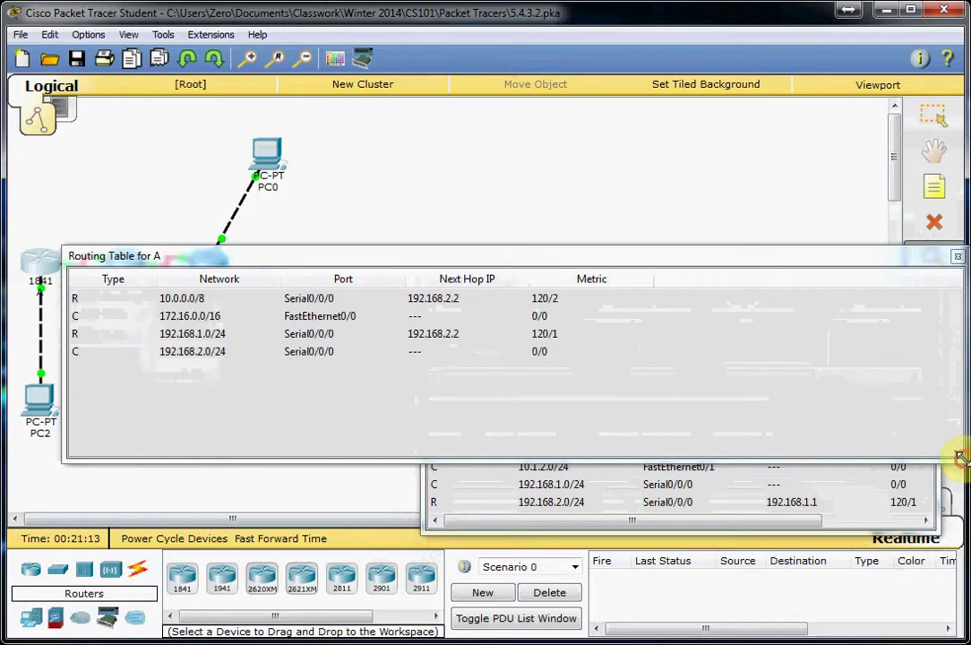
{"action": "left_click_drag", "start_coordinate": [960, 457], "coordinate": [599, 381]}
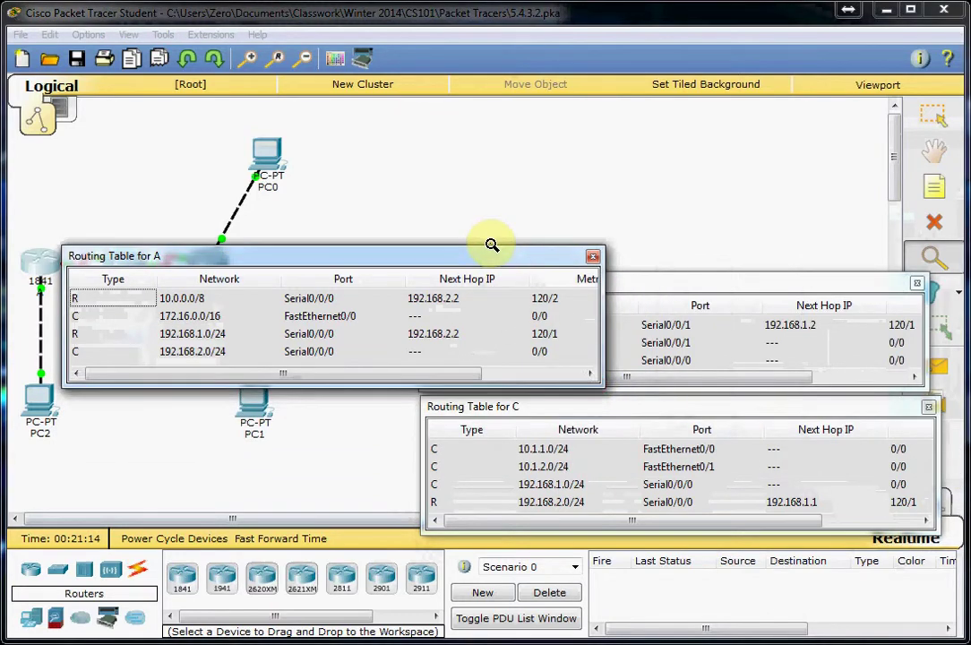
{"action": "left_click_drag", "start_coordinate": [493, 257], "coordinate": [818, 133]}
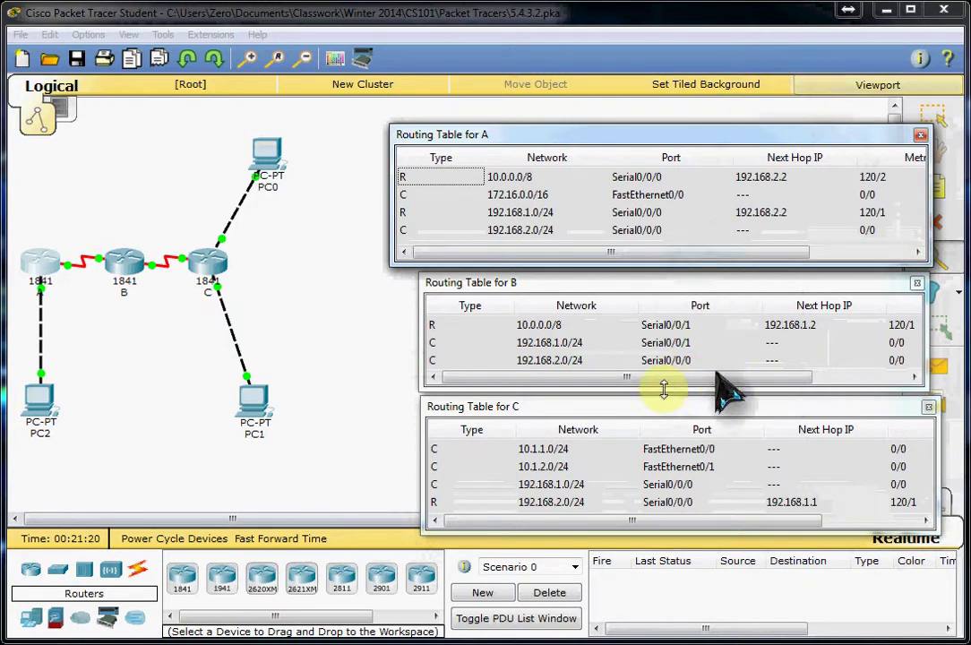
- Highlight the RIP routes to 192.168.2.0/24, 10.0.0.0/8 and 192.168.1.0/24 in the tables
{"action": "left_click", "coordinate": [786, 503]}
{"action": "left_click", "coordinate": [811, 324]}
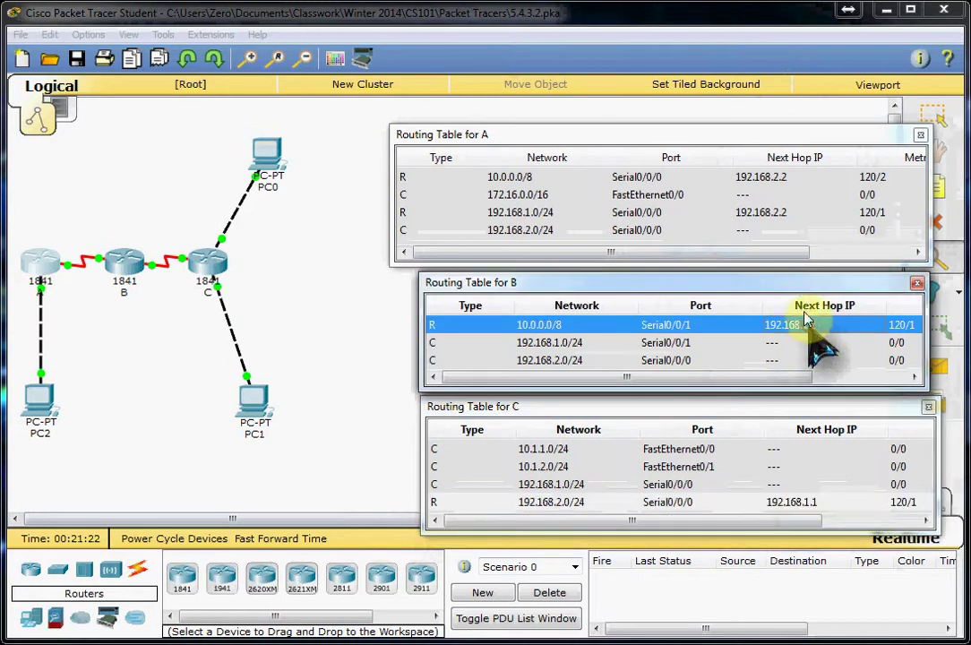
{"action": "left_click", "coordinate": [787, 213]}
{"action": "left_click", "coordinate": [793, 177]}
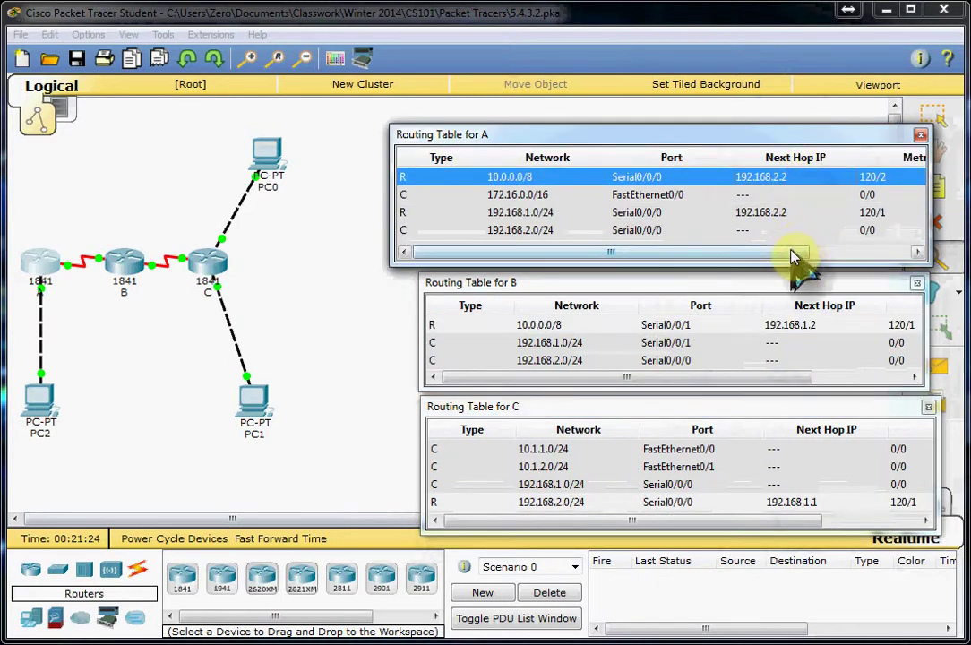
{"action": "left_click", "coordinate": [567, 258]}
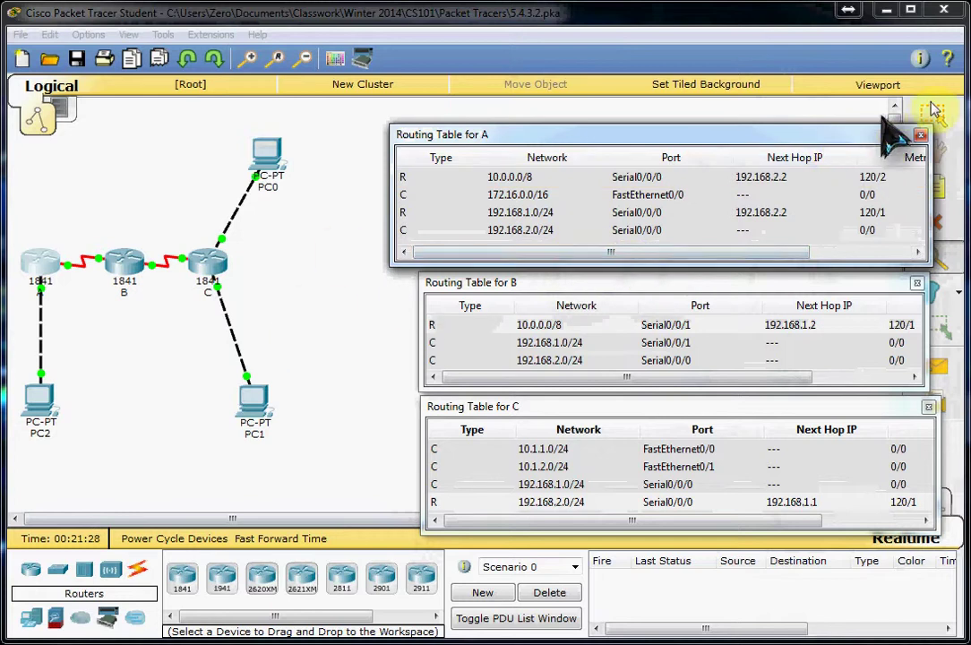
{"action": "left_click", "coordinate": [123, 268]}
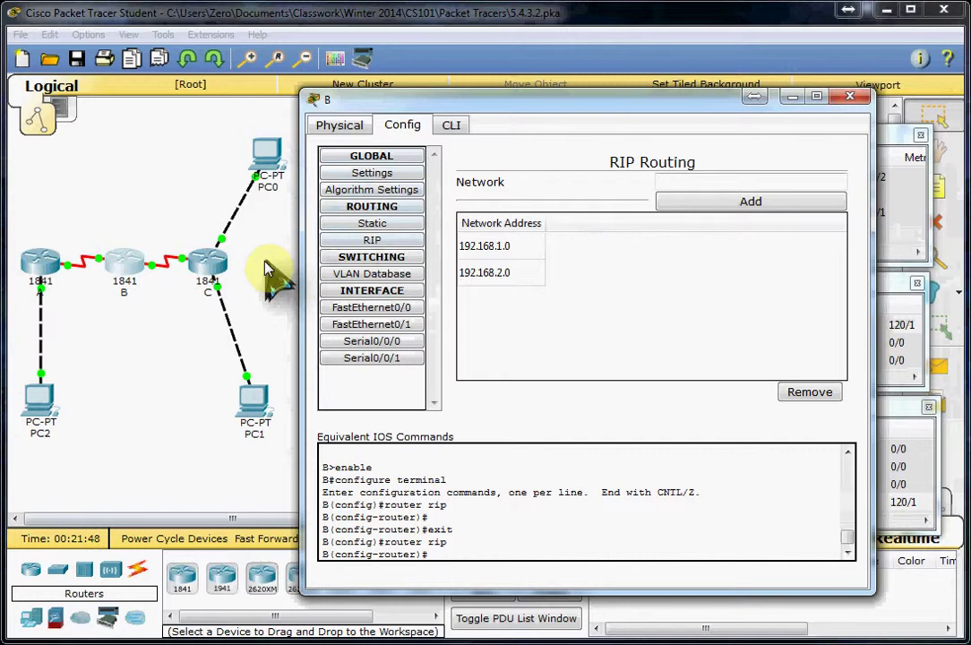
{"action": "left_click_drag", "start_coordinate": [489, 109], "coordinate": [645, 83]}
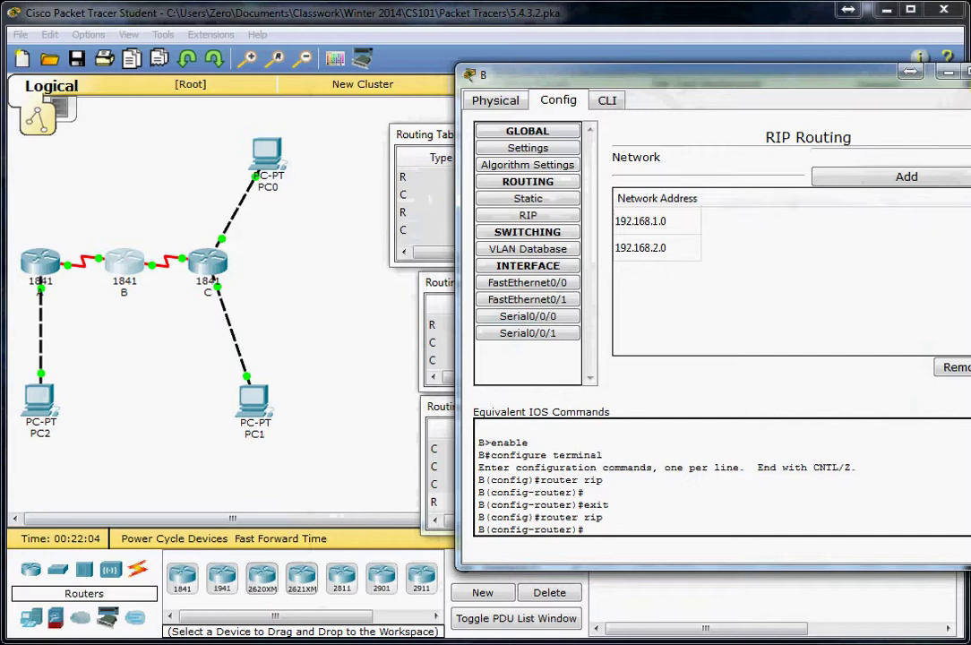
{"action": "left_click", "coordinate": [951, 72]}
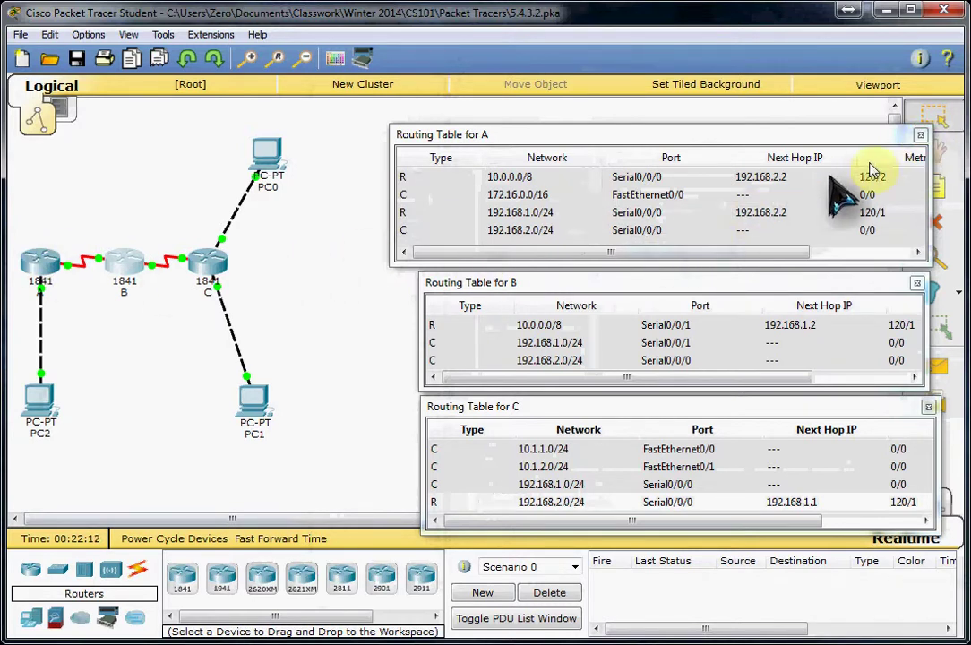
- Close the routing table windows of routers A, B and C
{"action": "left_click", "coordinate": [916, 134]}
{"action": "left_click", "coordinate": [916, 282]}
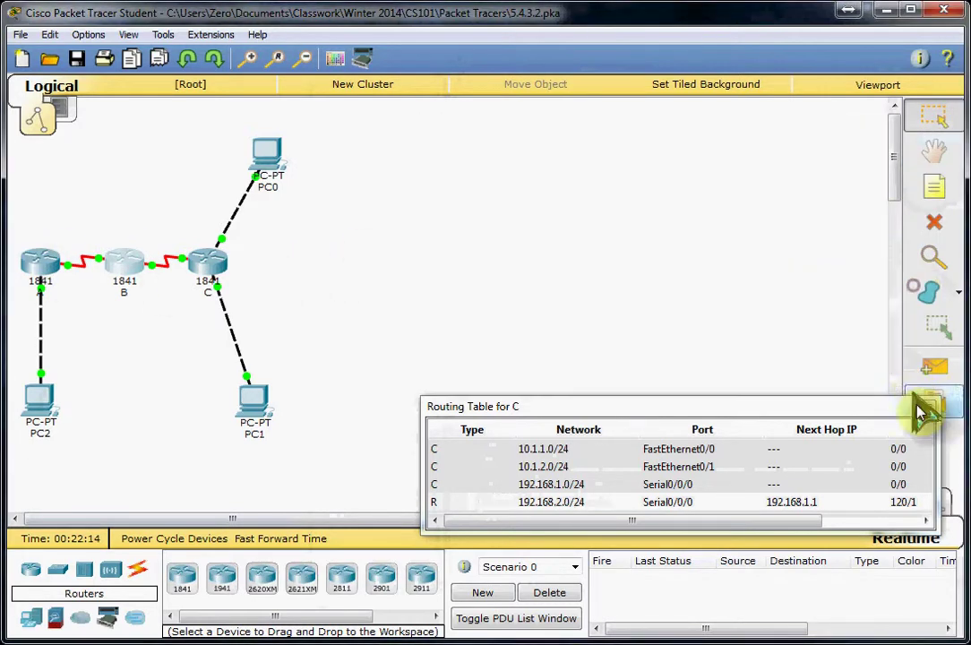
{"action": "left_click", "coordinate": [928, 407]}
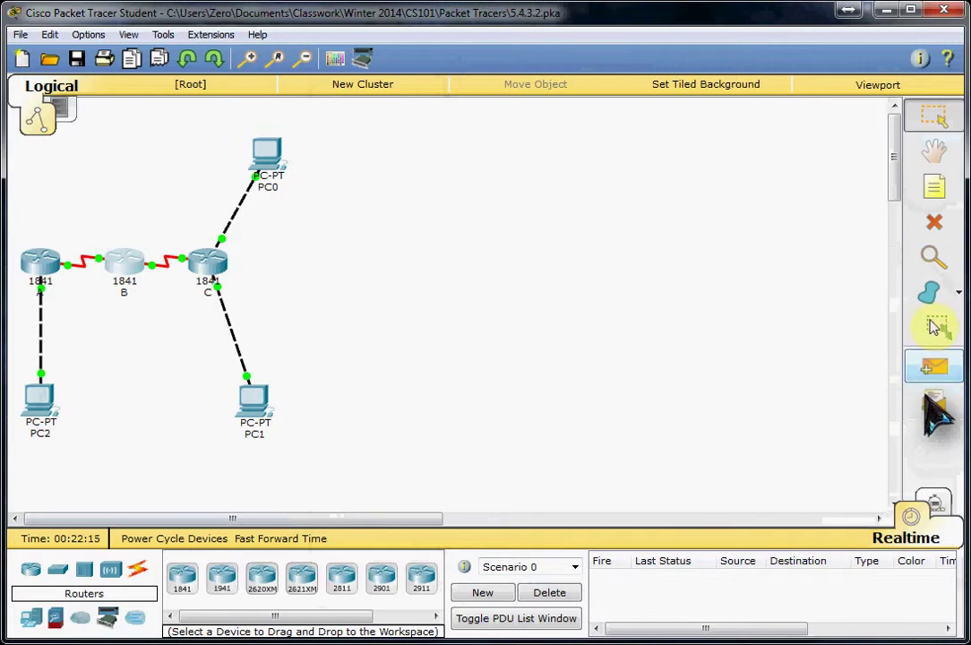
- Switch to Simulation mode and capture two steps of RIPv1 updates
{"action": "left_click", "coordinate": [936, 503]}
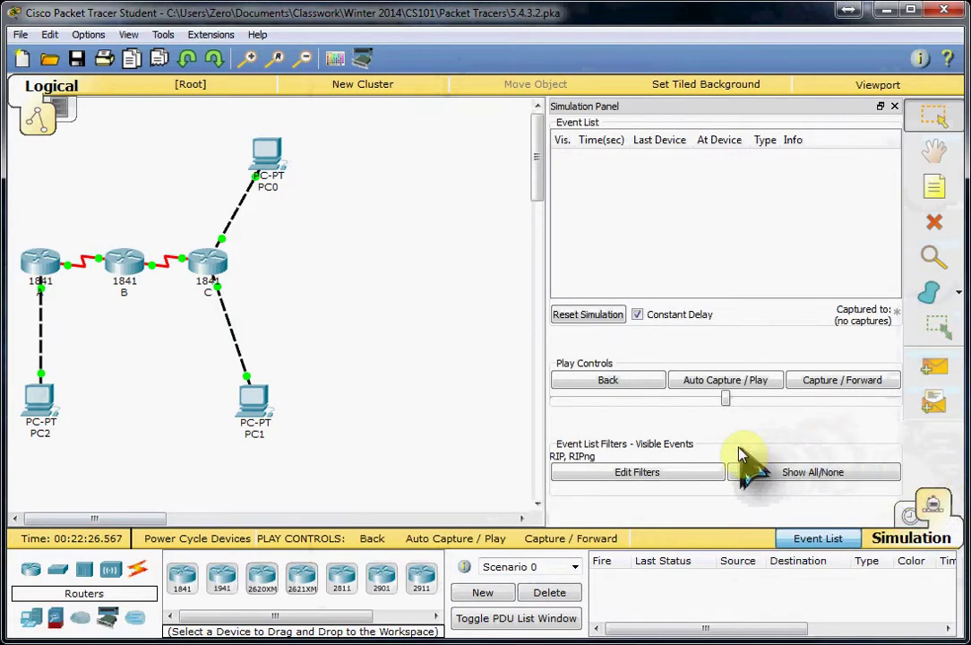
{"action": "left_click", "coordinate": [806, 381]}
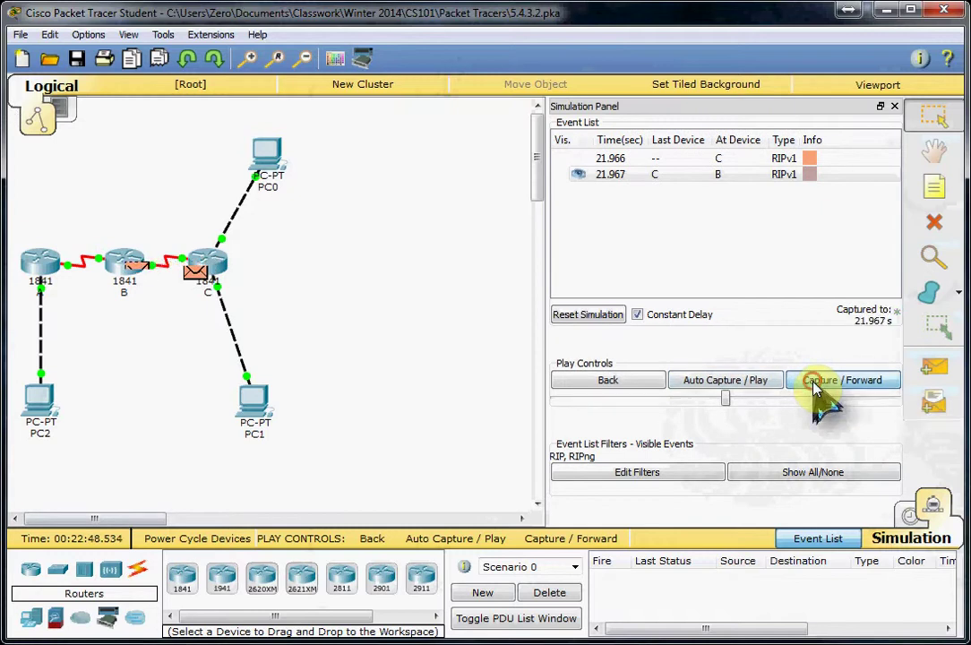
{"action": "left_click", "coordinate": [815, 381]}
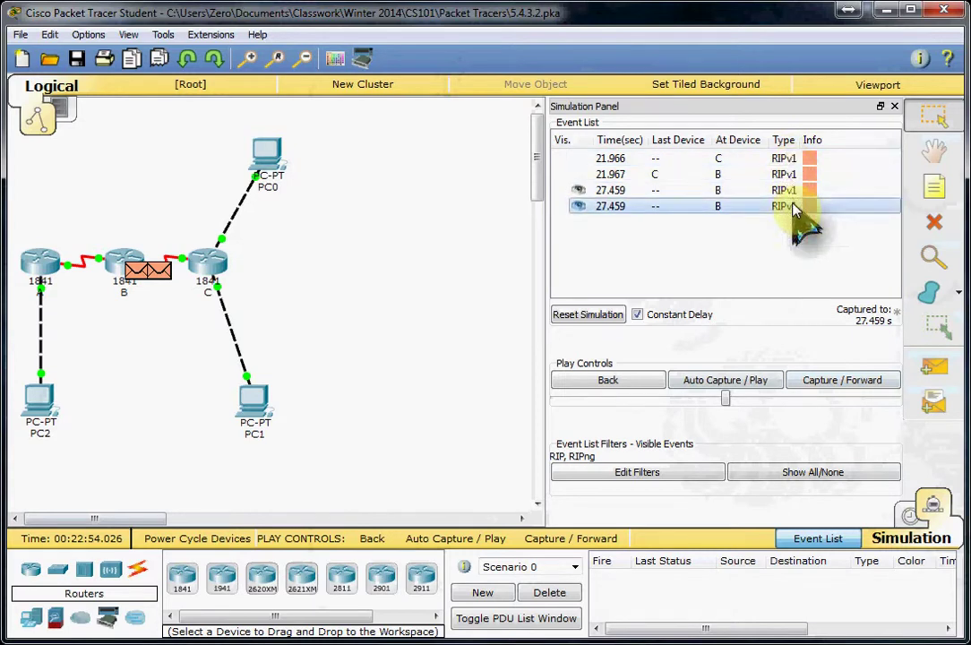
{"action": "left_click", "coordinate": [809, 159]}
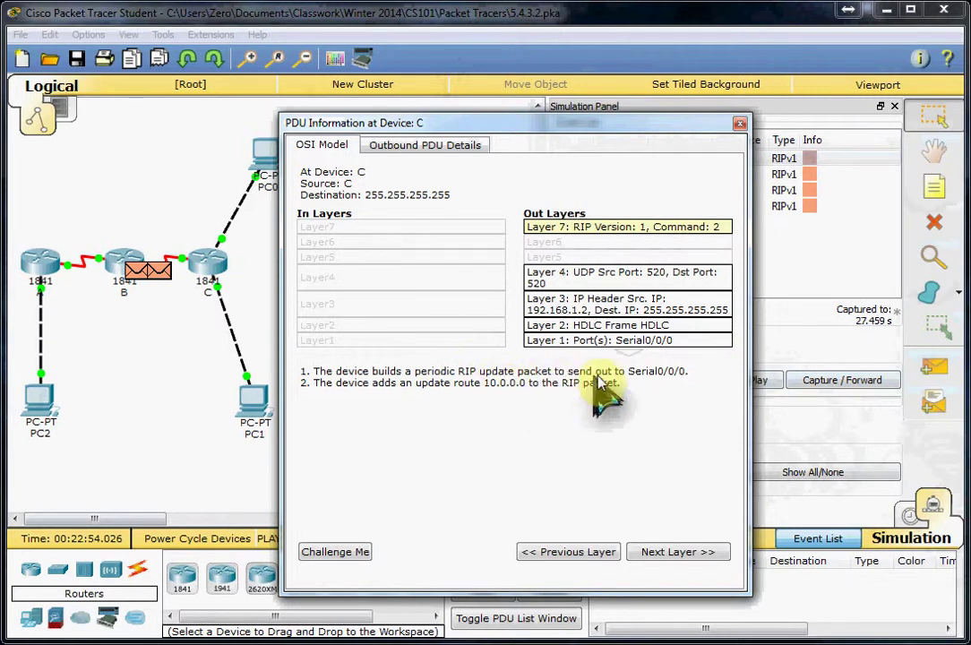
{"action": "left_click", "coordinate": [740, 126]}
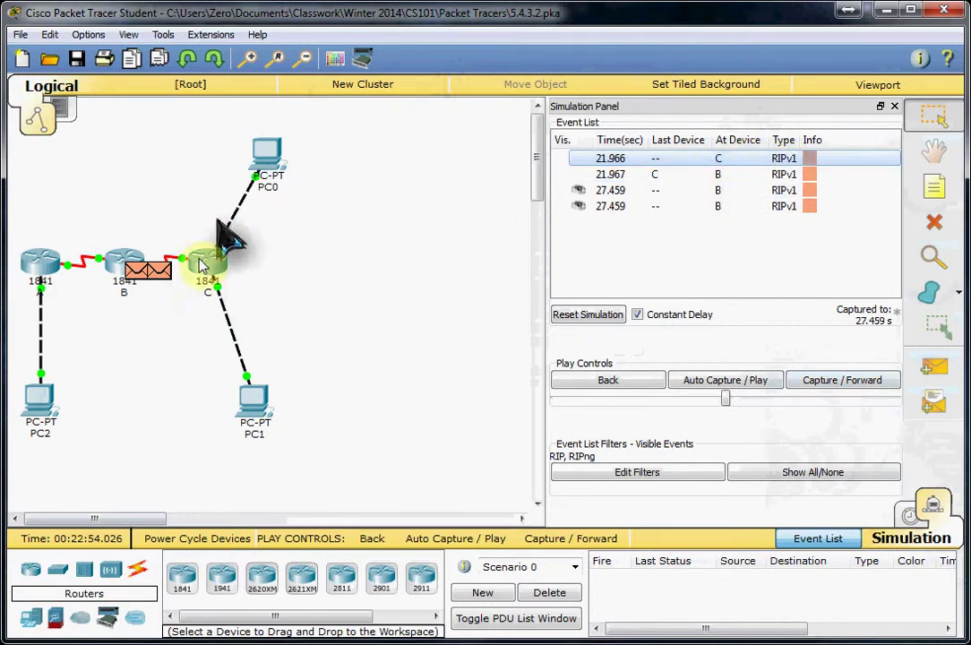
{"action": "left_click", "coordinate": [808, 173]}
{"action": "left_click", "coordinate": [434, 227]}
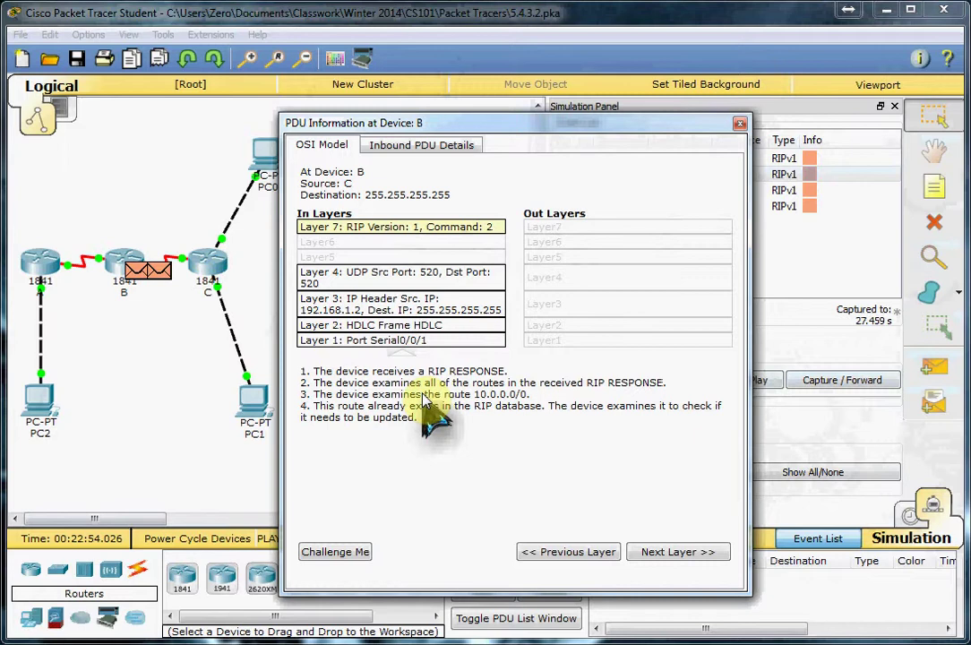
{"action": "left_click", "coordinate": [434, 146]}
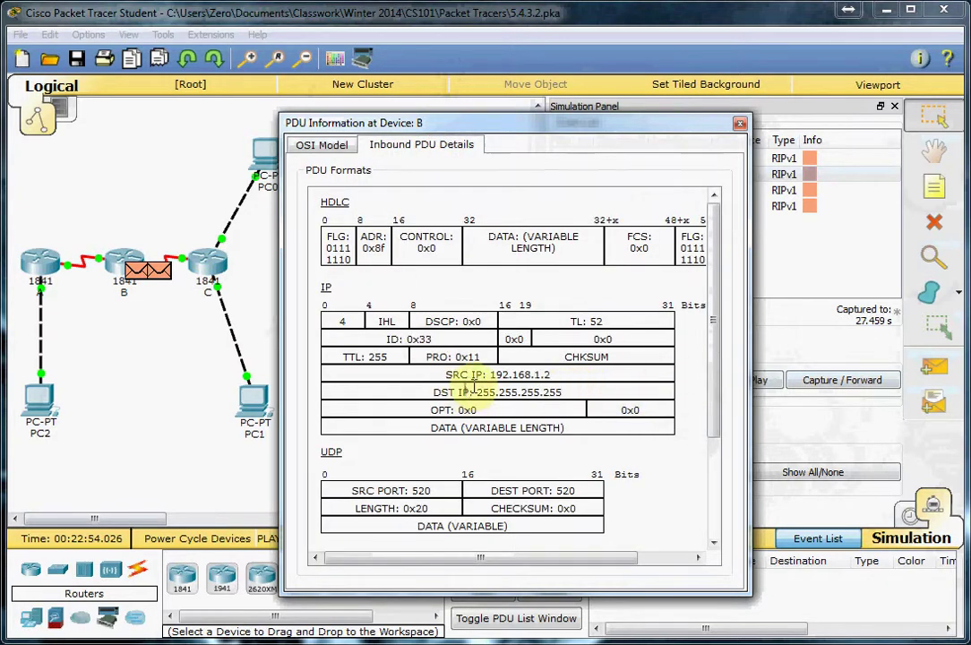
{"action": "left_click", "coordinate": [332, 146]}
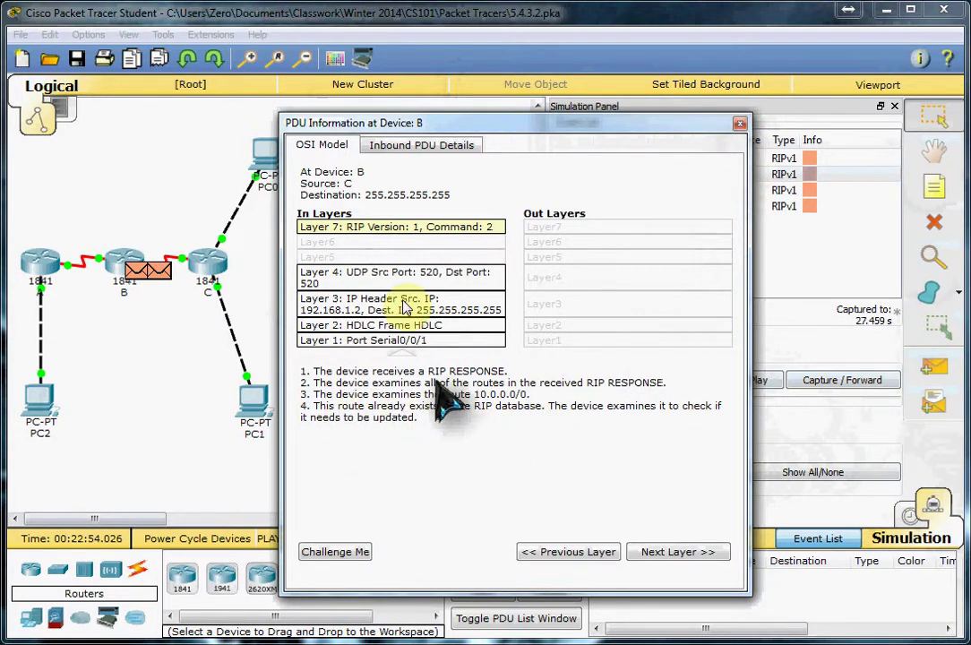
{"action": "left_click", "coordinate": [739, 124]}
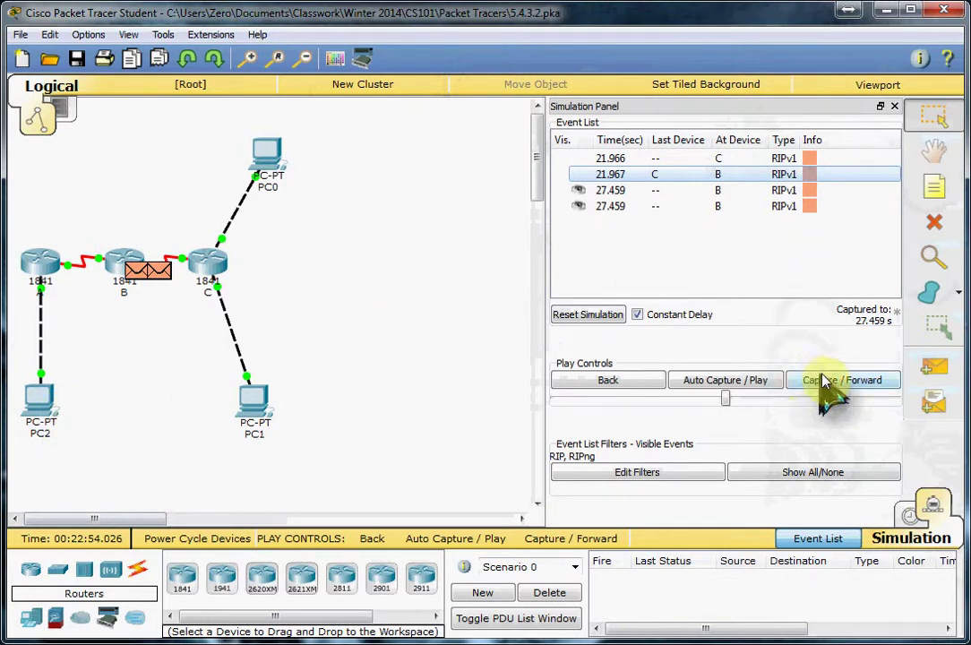
- Run Auto Capture and open PDU details of router C's 48.750 update event
{"action": "left_click", "coordinate": [767, 387]}
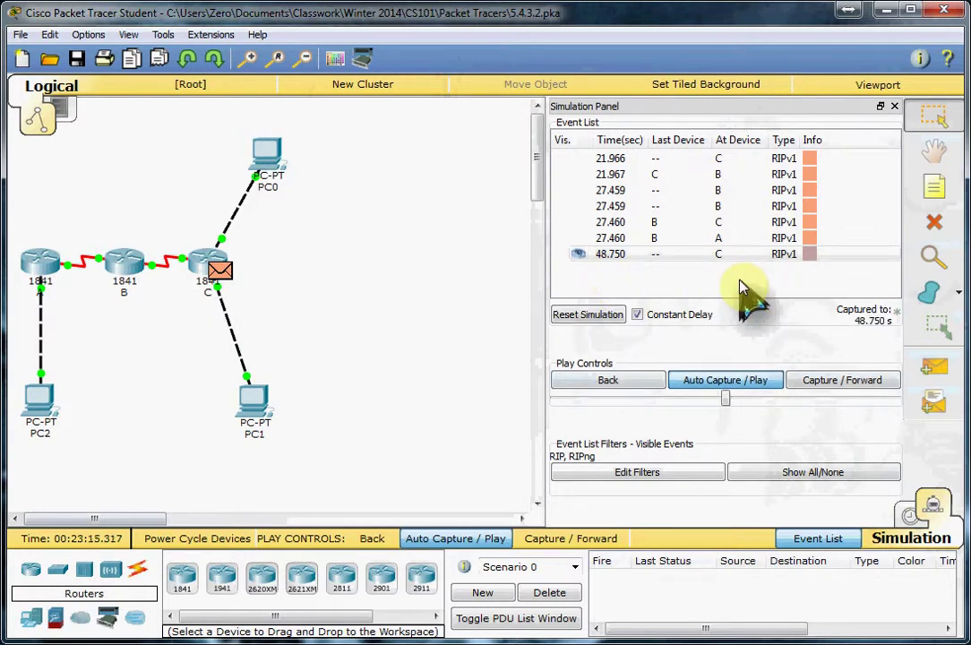
{"action": "left_click", "coordinate": [811, 256]}
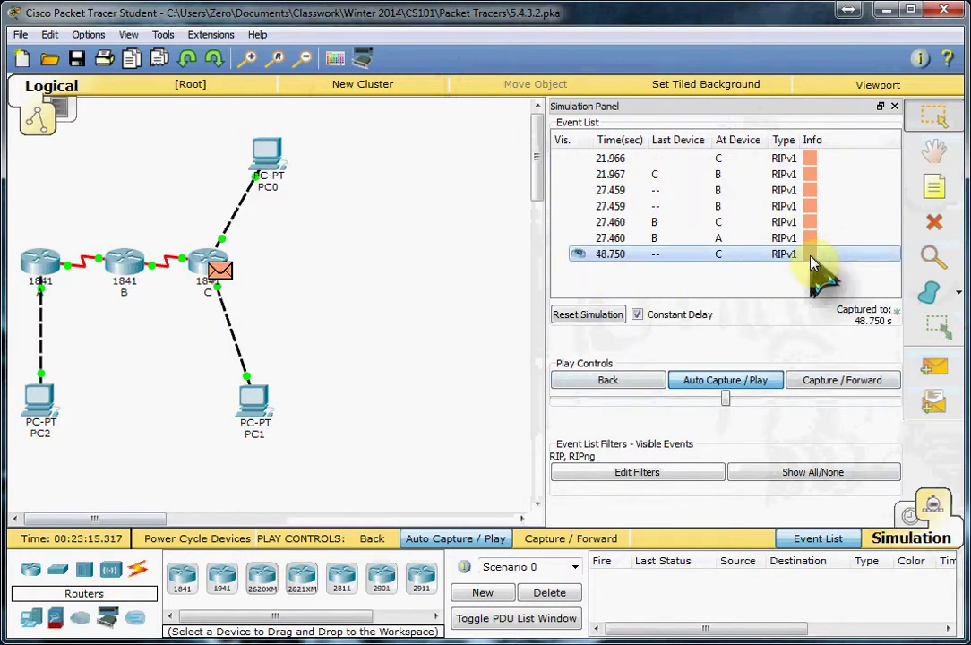
{"action": "left_click", "coordinate": [810, 256]}
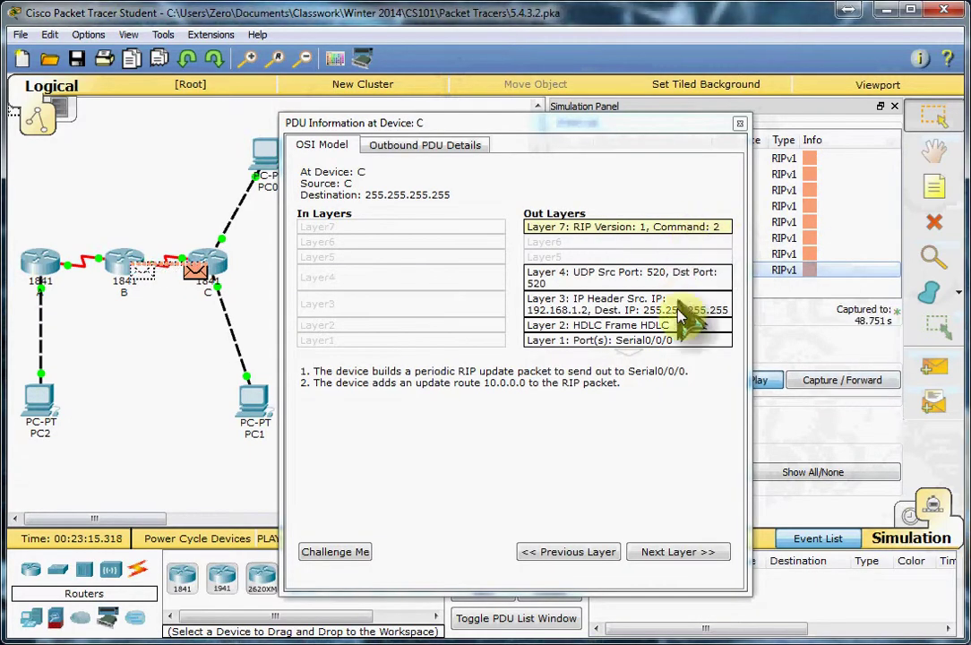
- Close the PDU details and let capture continue to 76.447 s
{"action": "left_click", "coordinate": [739, 123]}
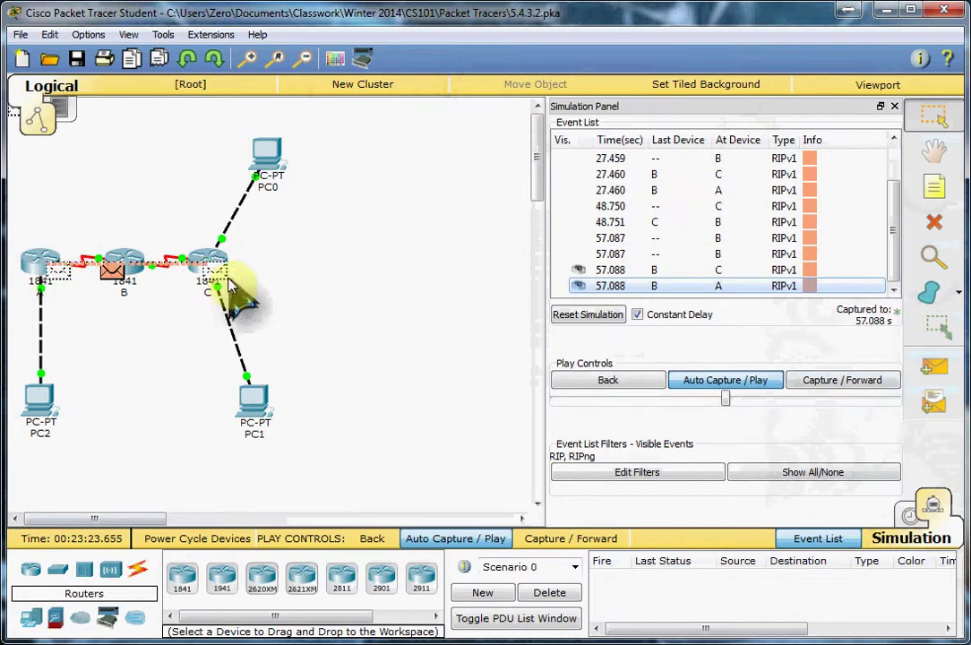
{"action": "mouse_move", "coordinate": [266, 157]}
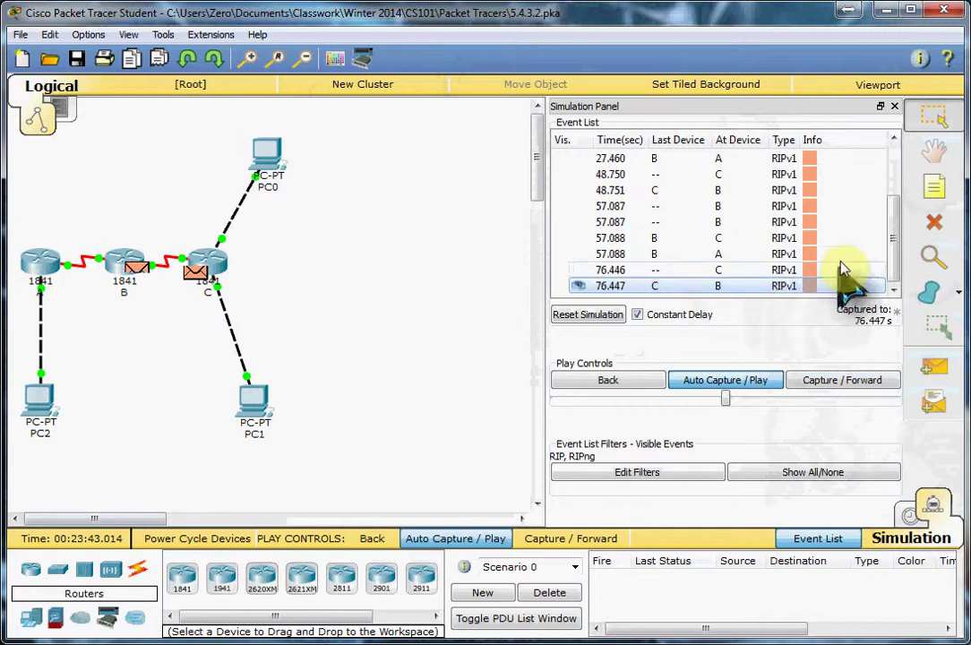
{"action": "left_click", "coordinate": [848, 9]}
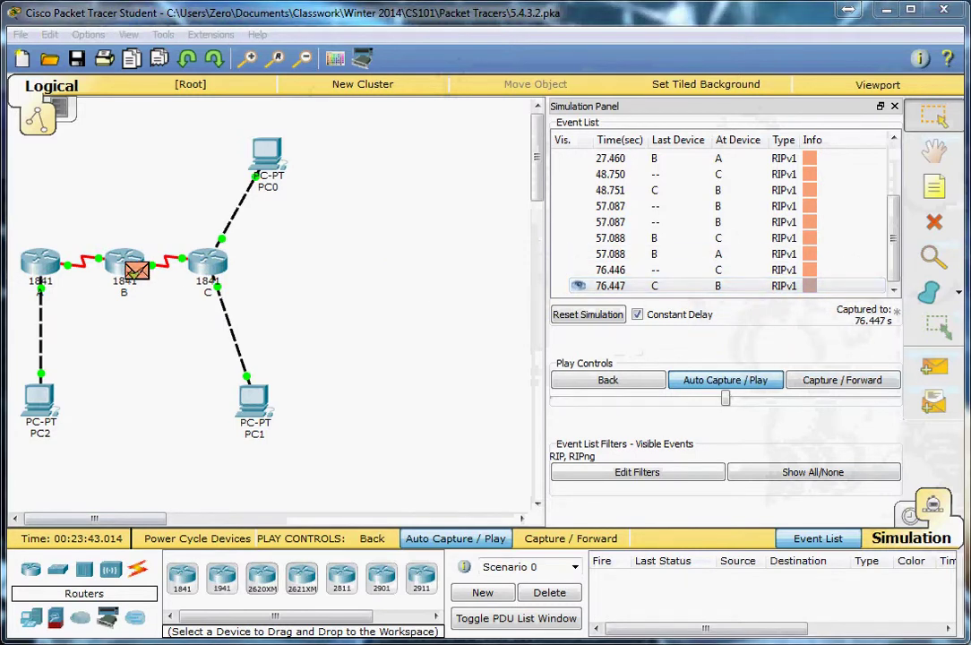